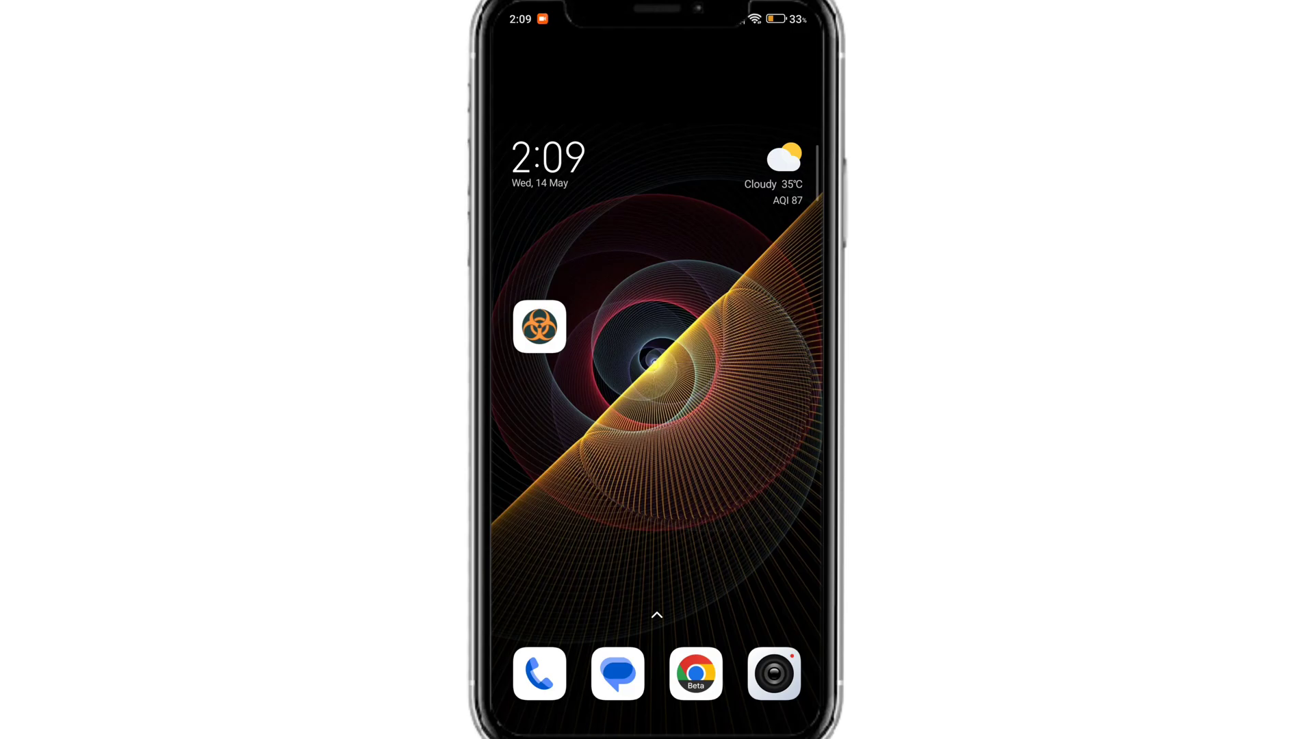
- Close both old tabs, open a fresh start page, and relaunch the browser from the home screen
left_click(696, 674)
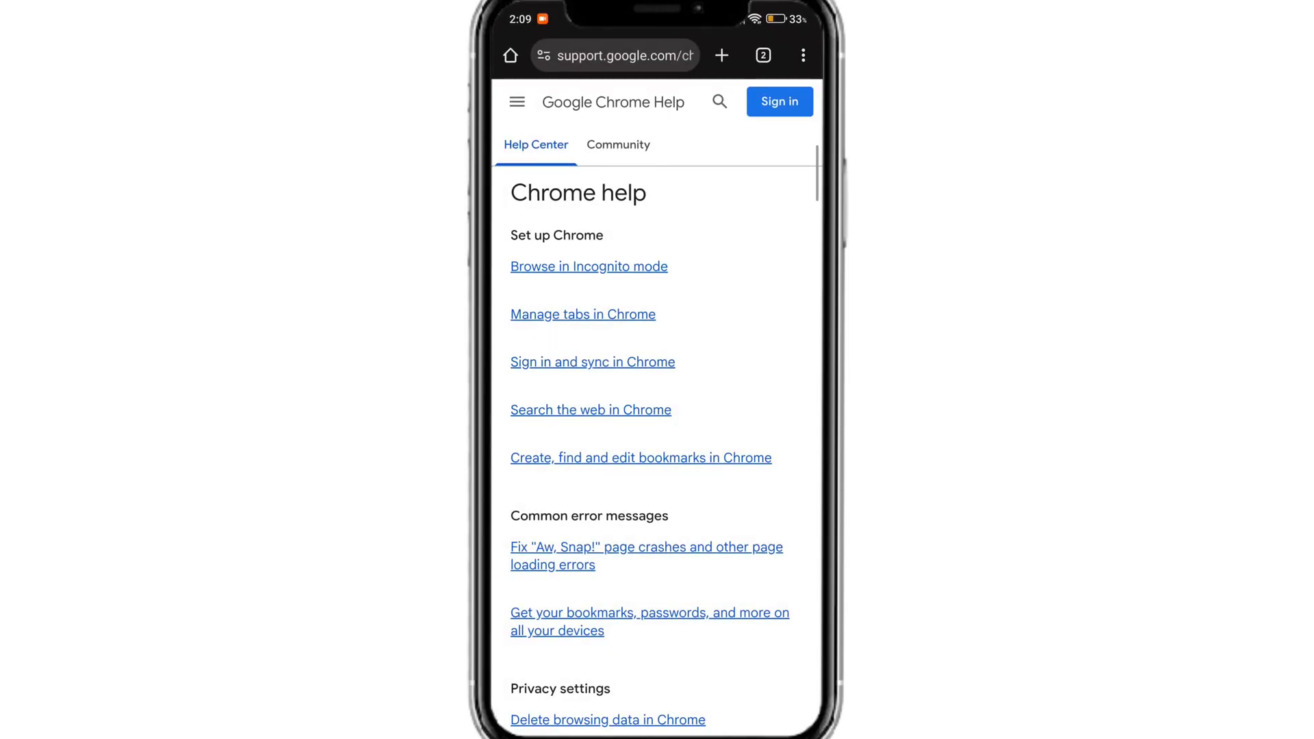
left_click(763, 56)
left_click(791, 138)
left_click(633, 137)
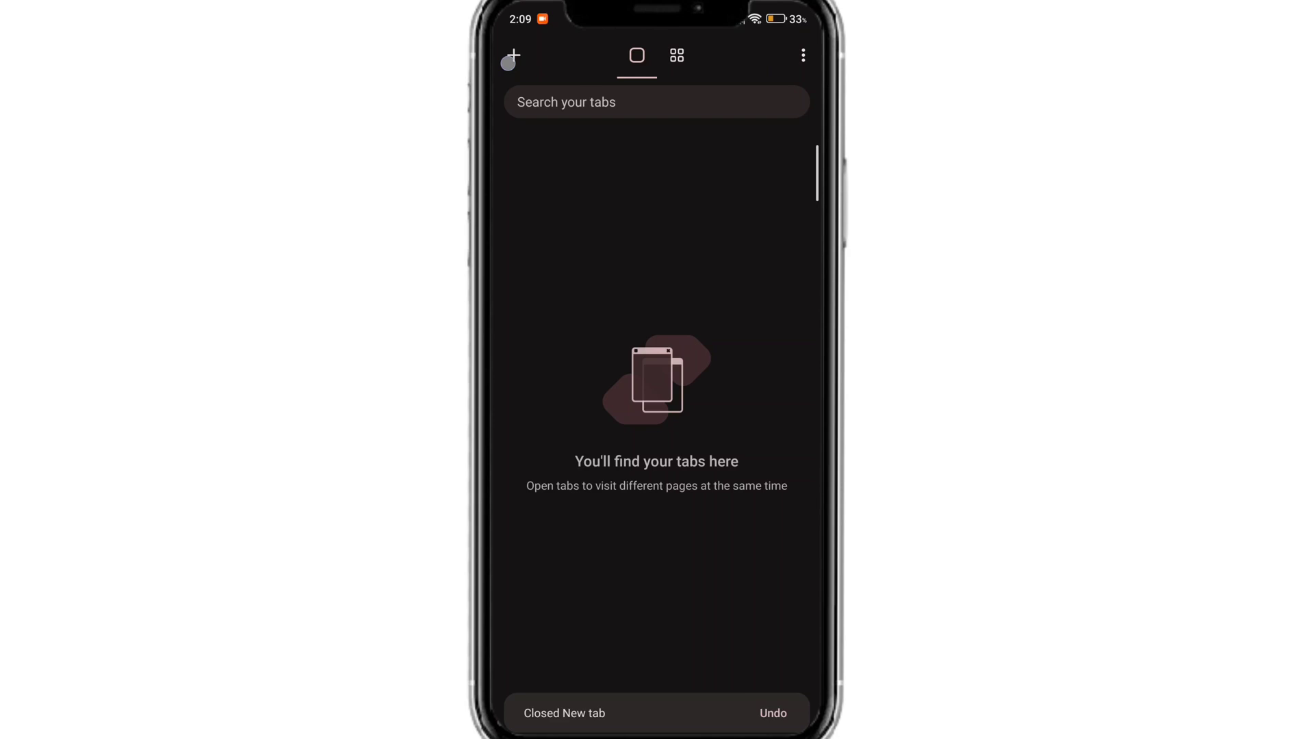
left_click(512, 56)
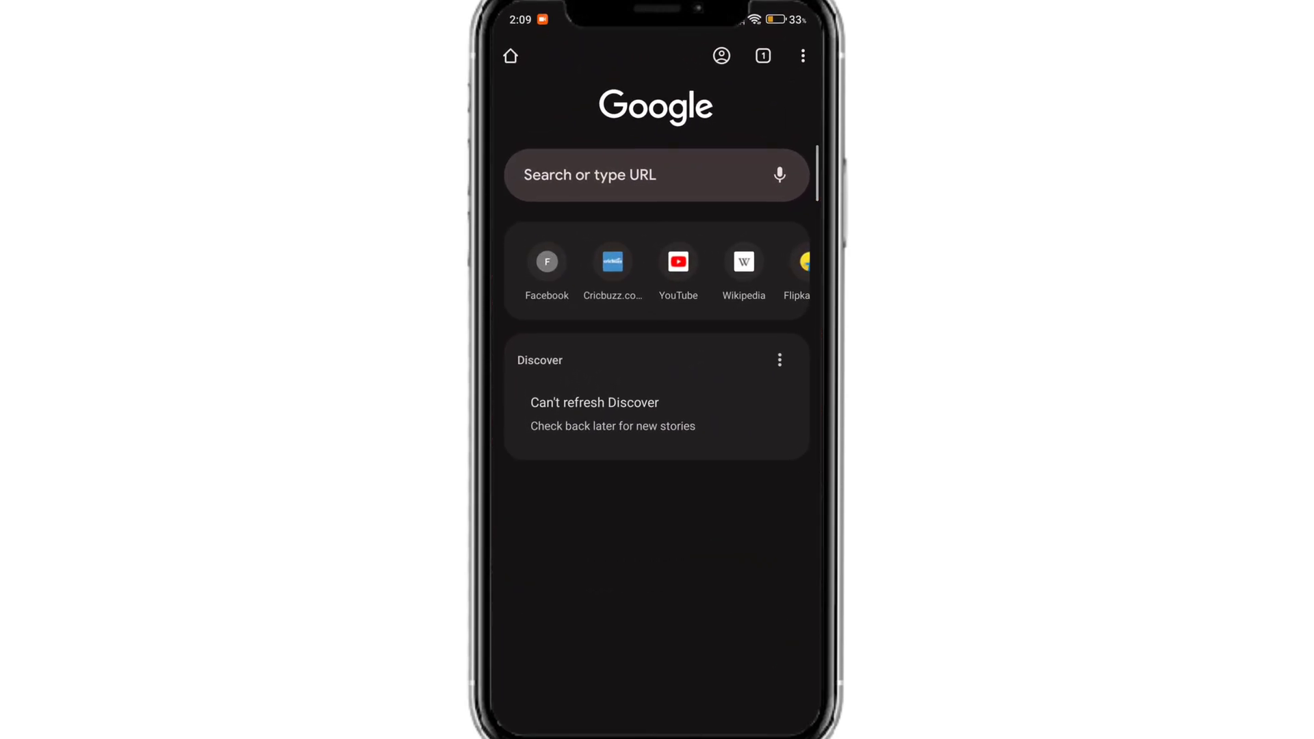
key("Home")
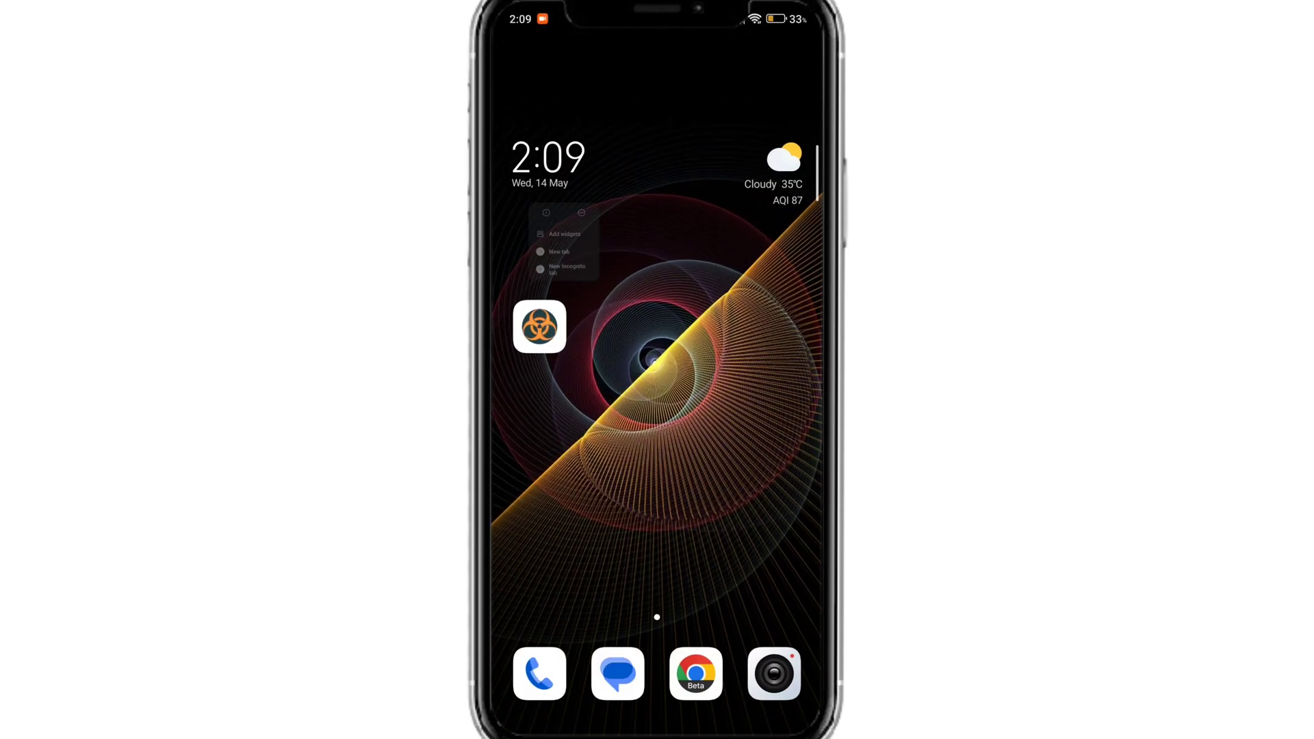
left_click(696, 674)
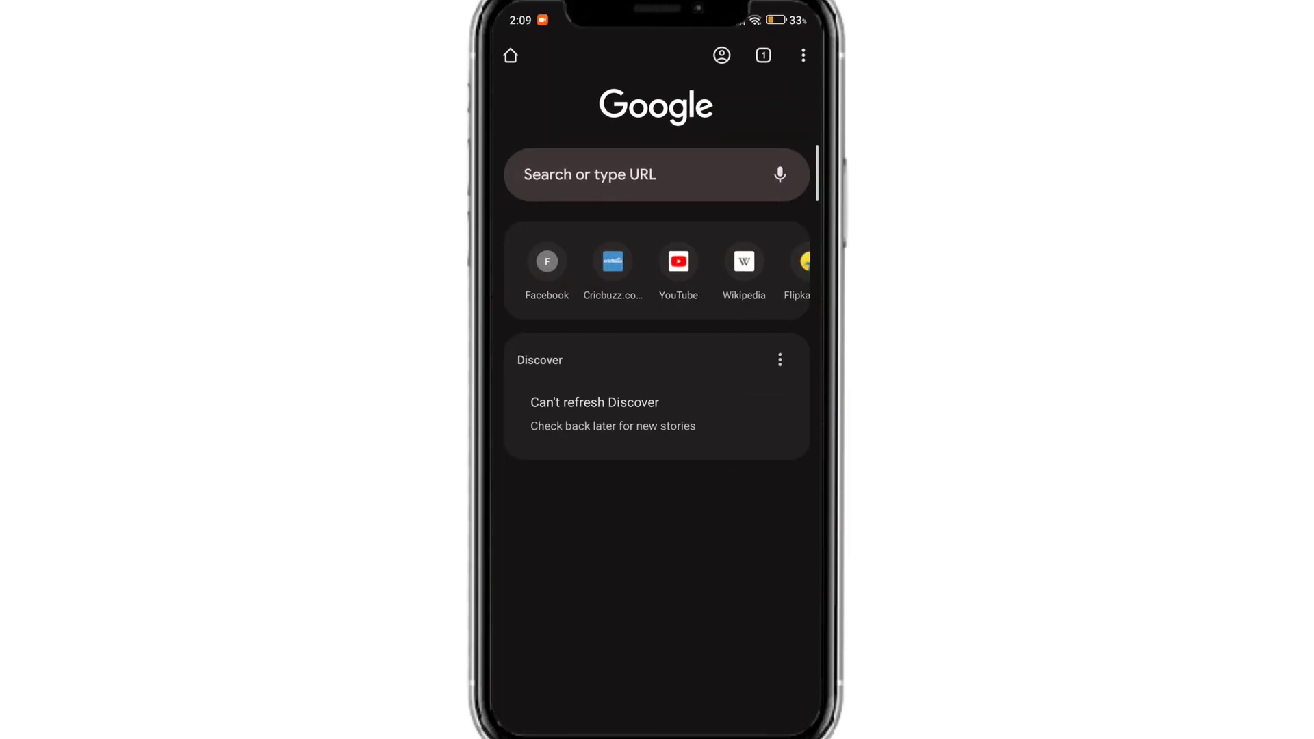
- Glance at Settings, then go to the Extensions page from the main menu
left_click(803, 56)
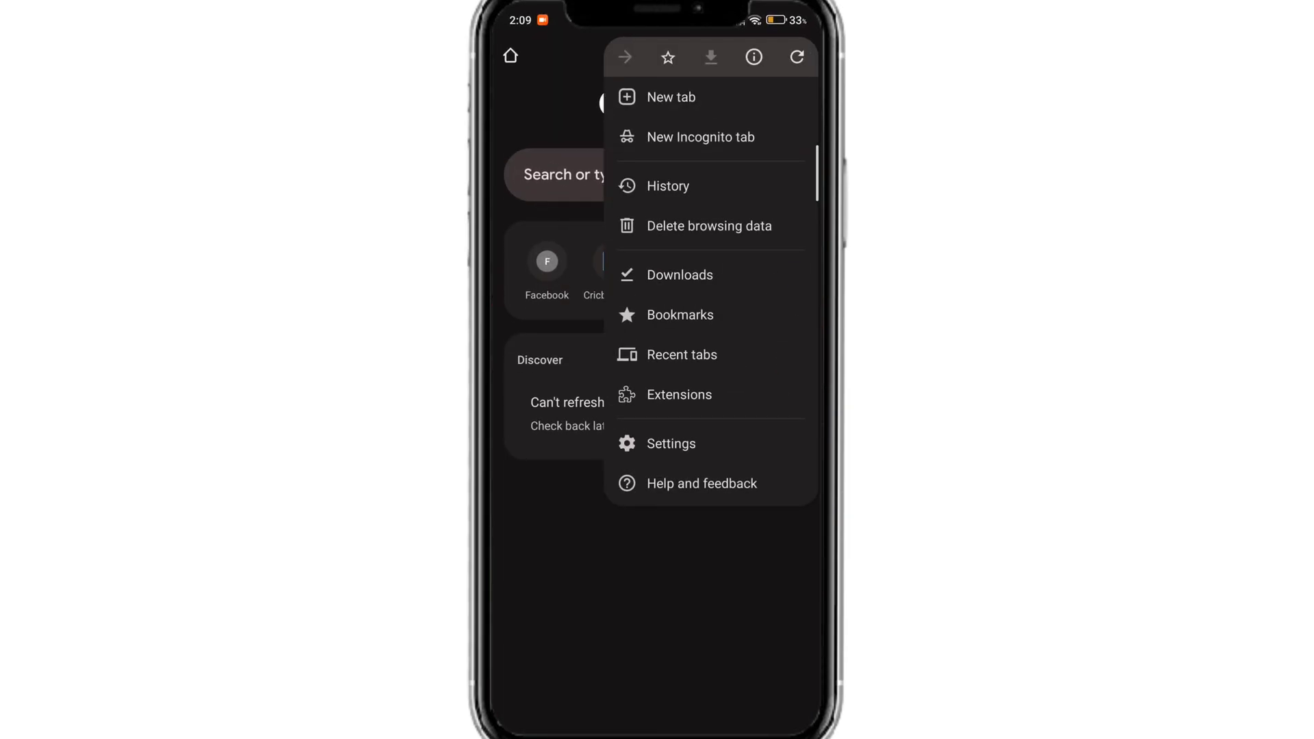
left_click(671, 443)
scroll(658, 410, "down", 6)
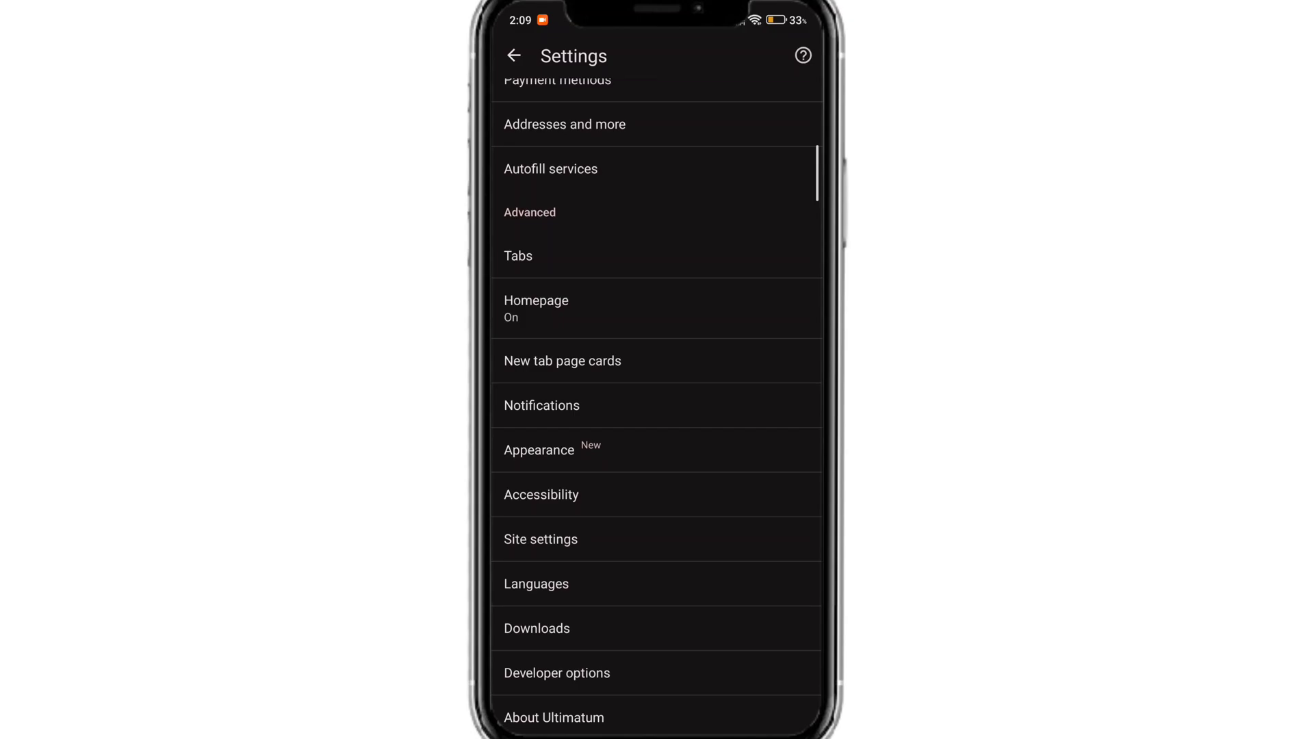
scroll(658, 410, "up", 6)
left_click(511, 56)
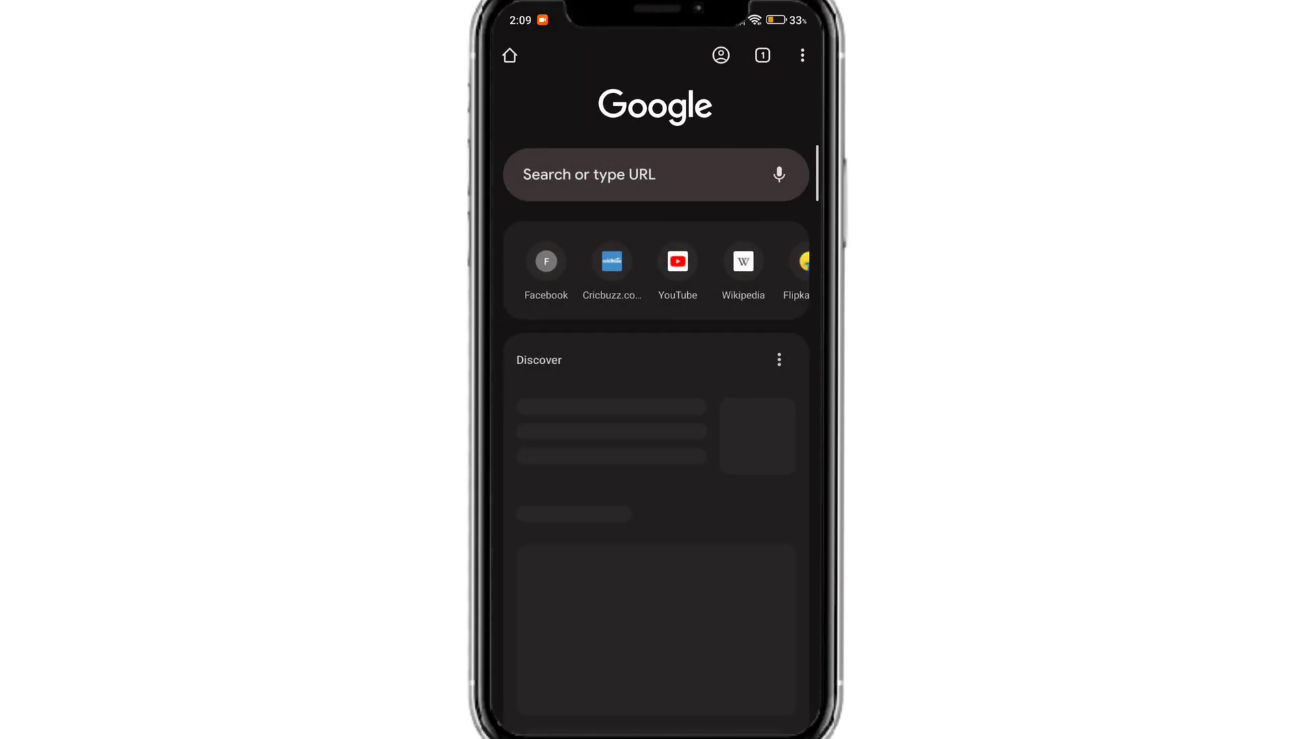
left_click(803, 56)
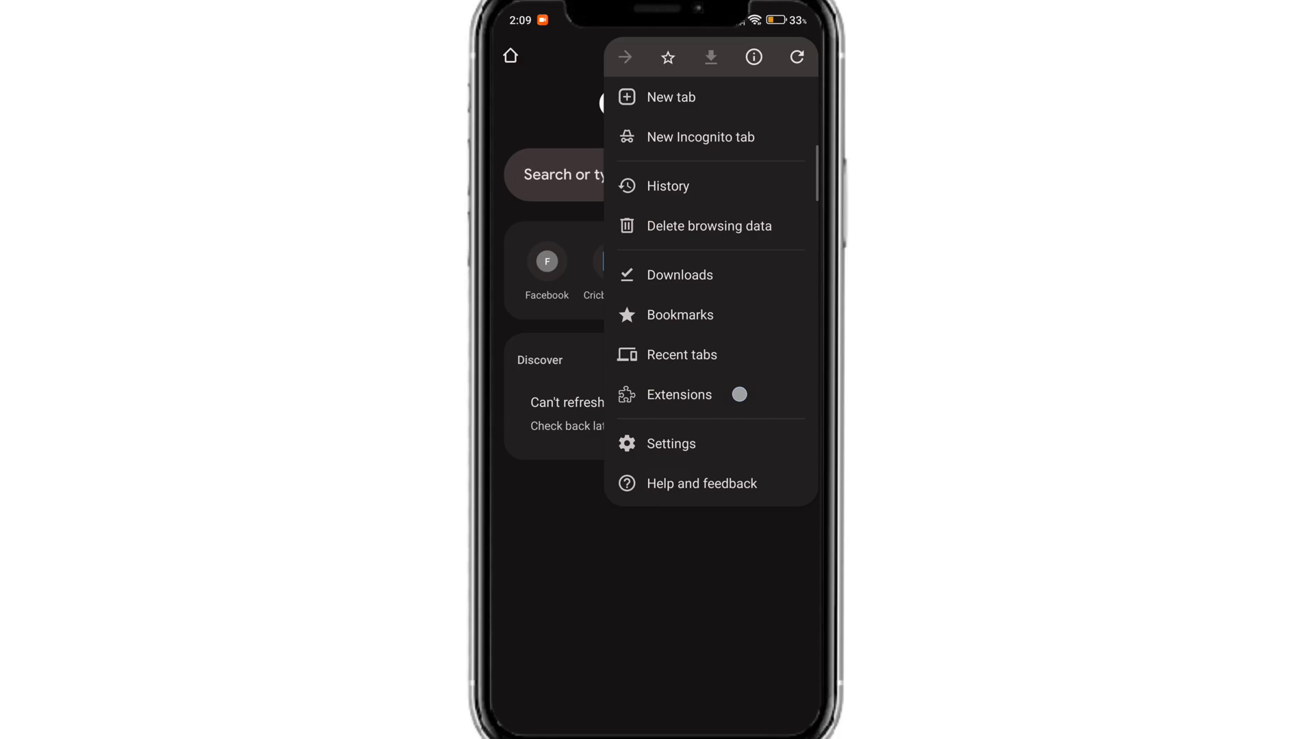
left_click(680, 395)
scroll(658, 288, "up", 5)
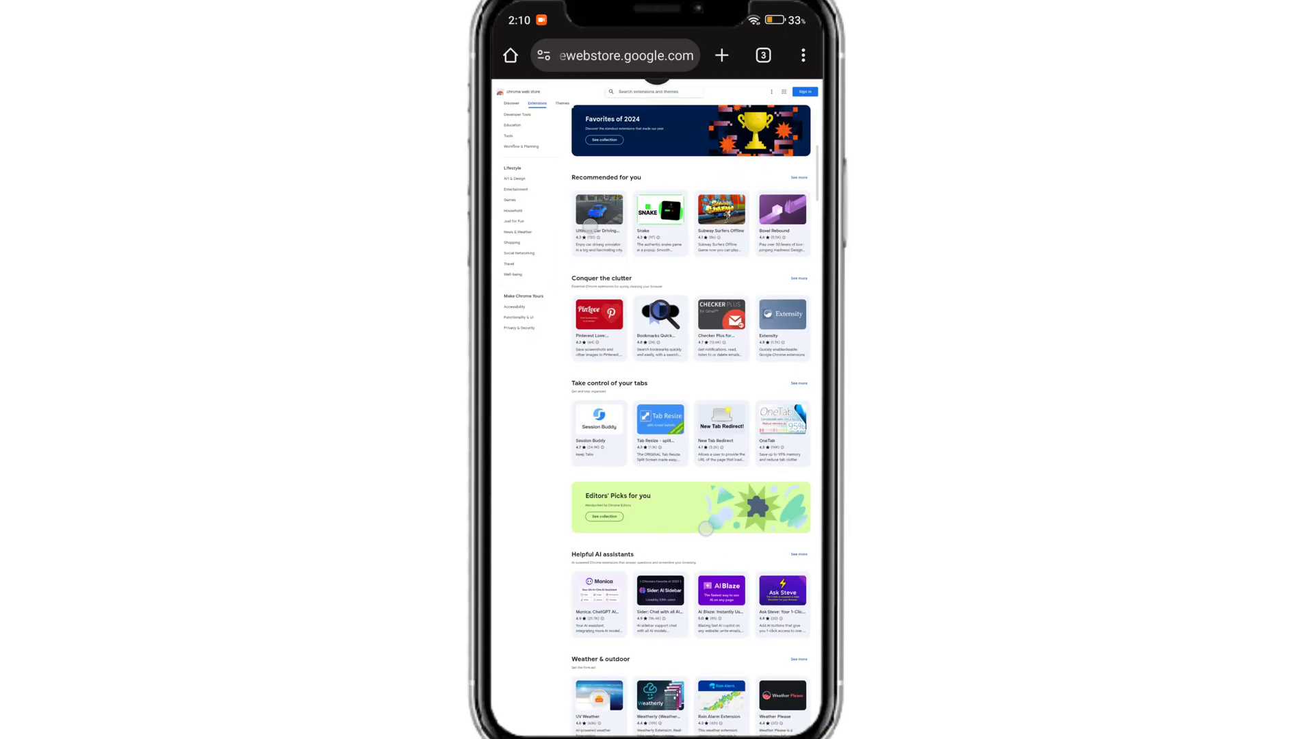
- Switch the web store to its Desktop site layout
left_click(804, 55)
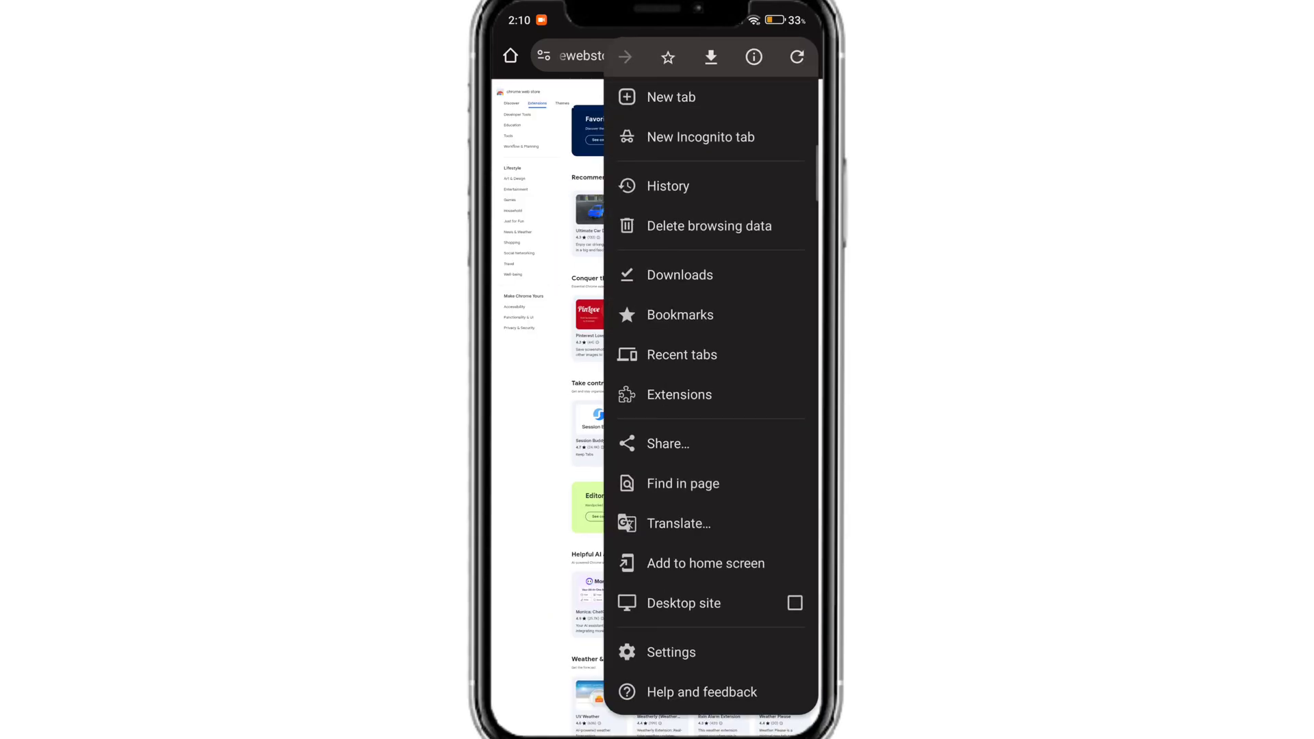
left_click(698, 601)
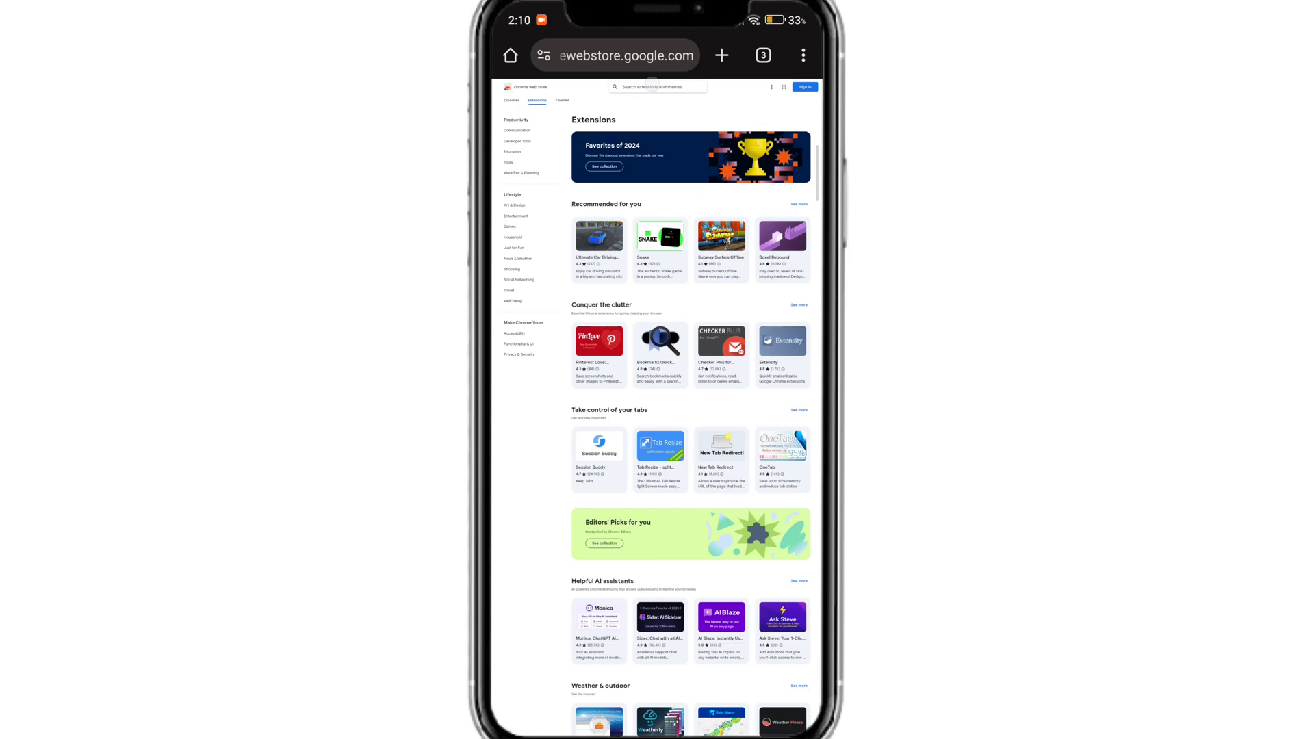
- Add Google's Picture-in-Picture Extension from the store and confirm it under All extensions
left_click(652, 87)
left_click(657, 518)
type("Picture-in-Picture")
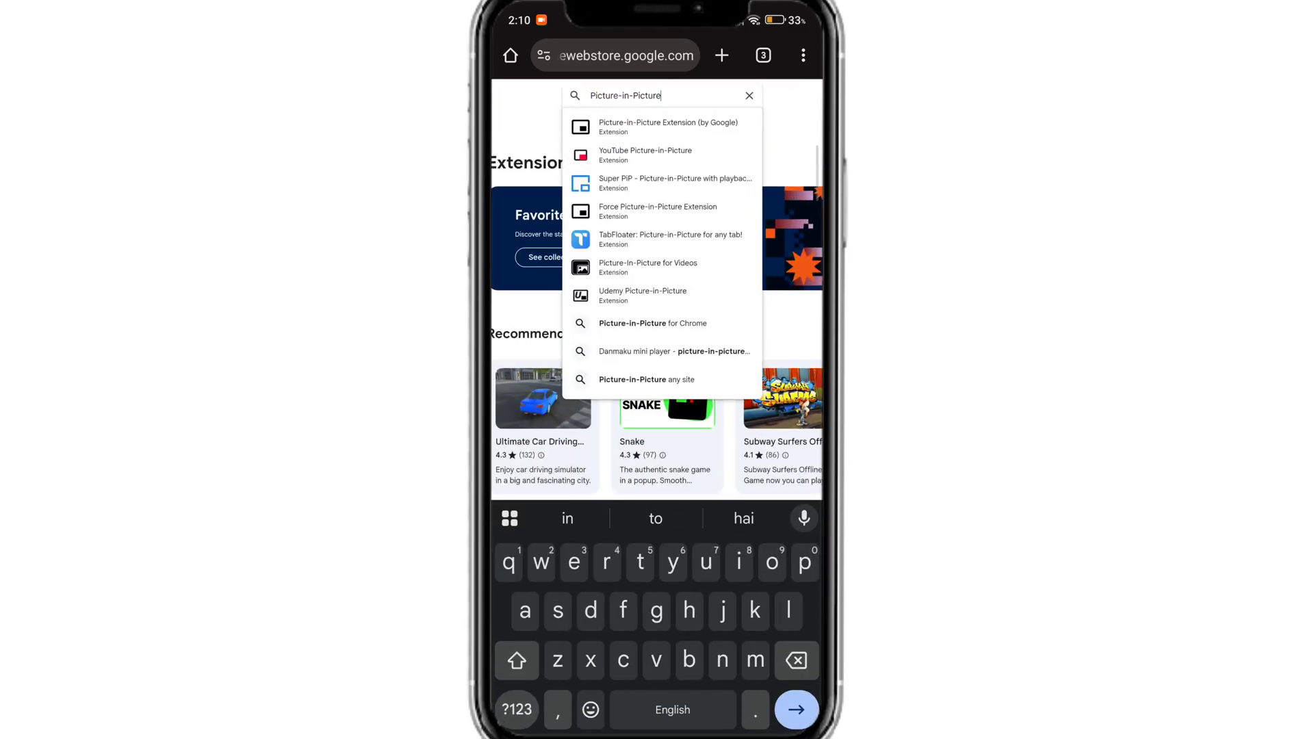
left_click(668, 126)
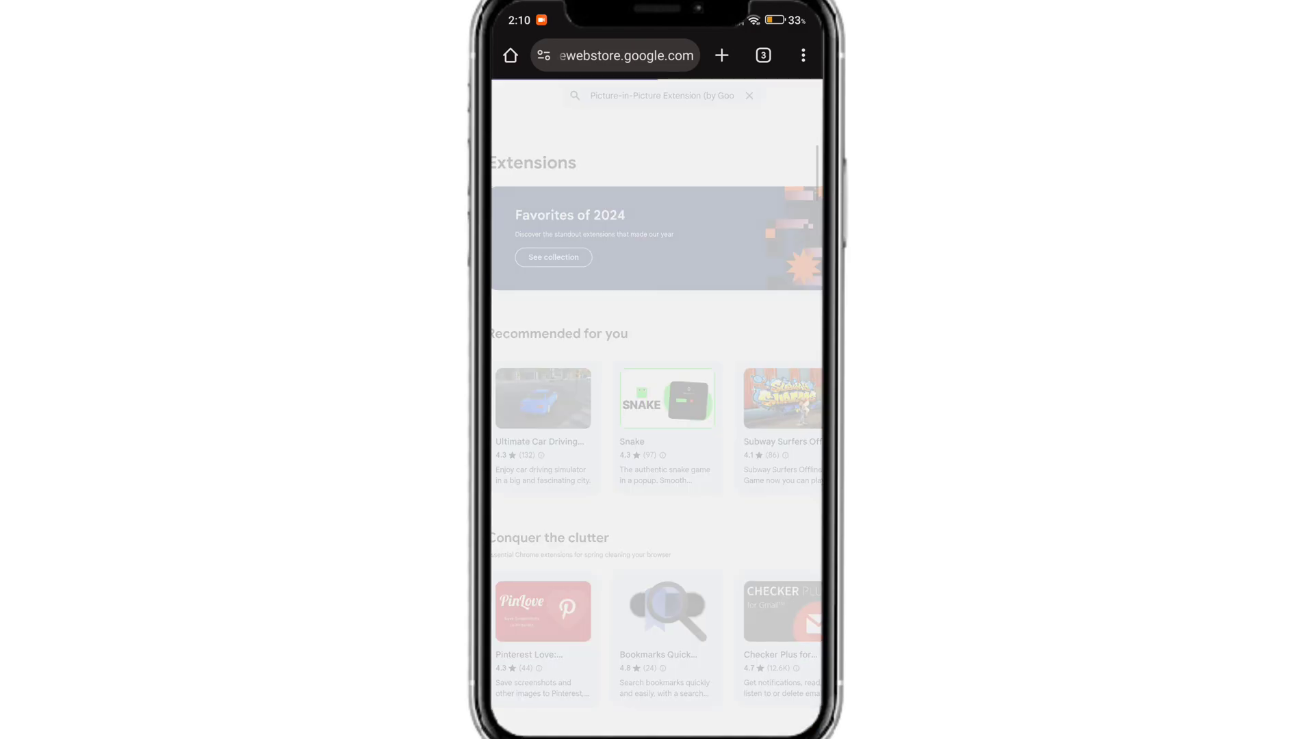
scroll(657, 411, "down", 3)
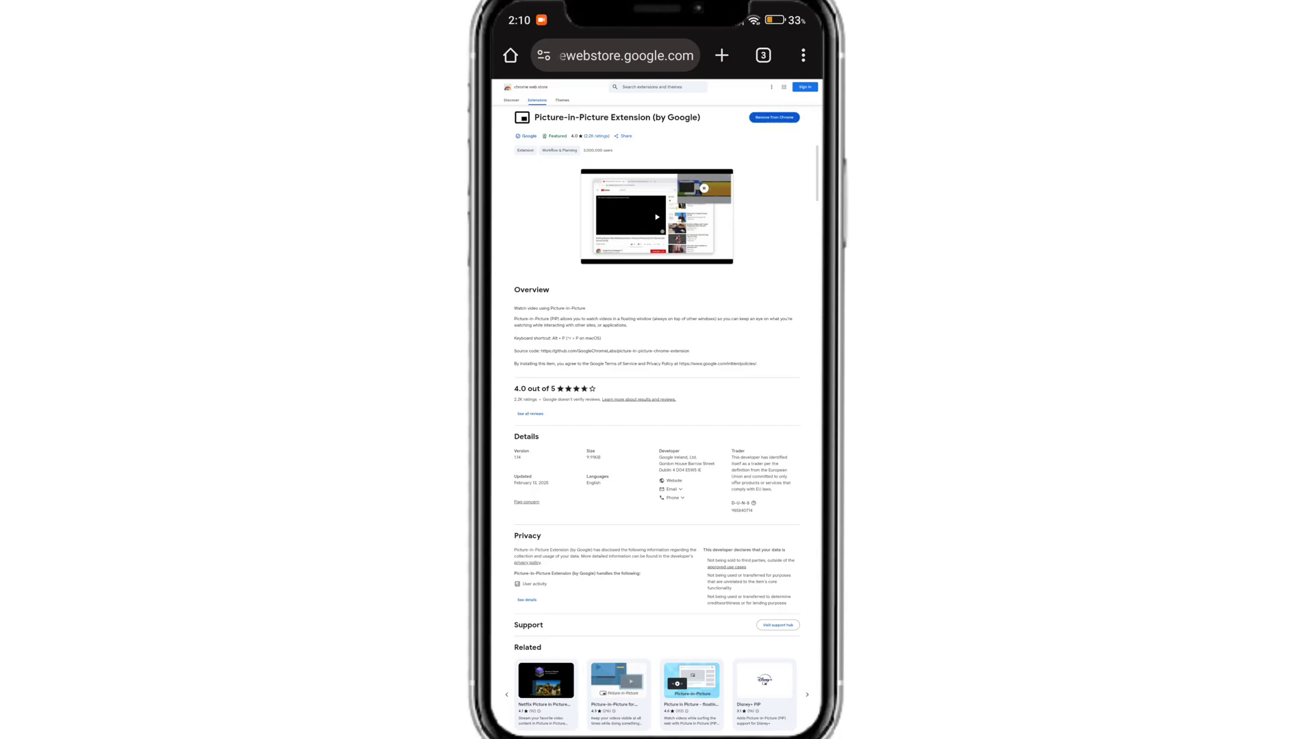
left_click(803, 55)
left_click(690, 394)
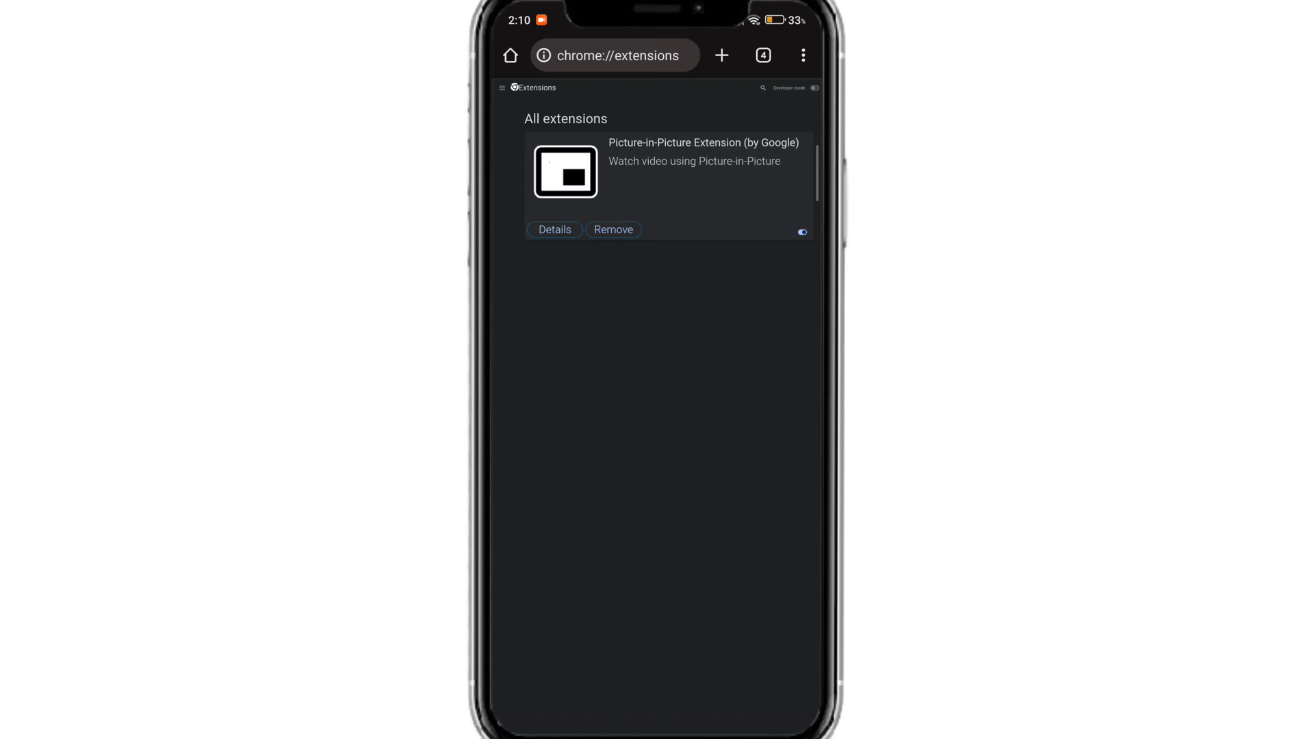
- Return to the web store tab and open the AdBlock extension page from a search
left_click(763, 56)
left_click(595, 428)
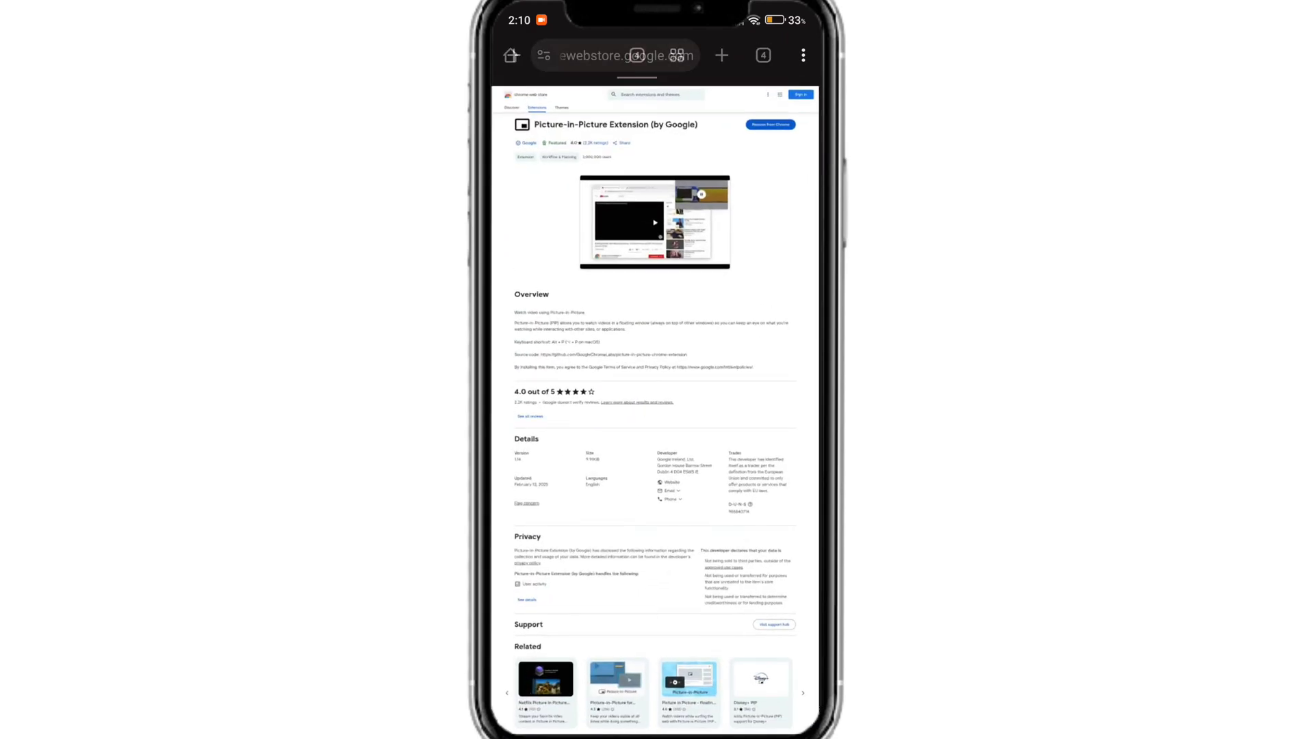
left_click(616, 56)
left_click(751, 405)
left_click(658, 95)
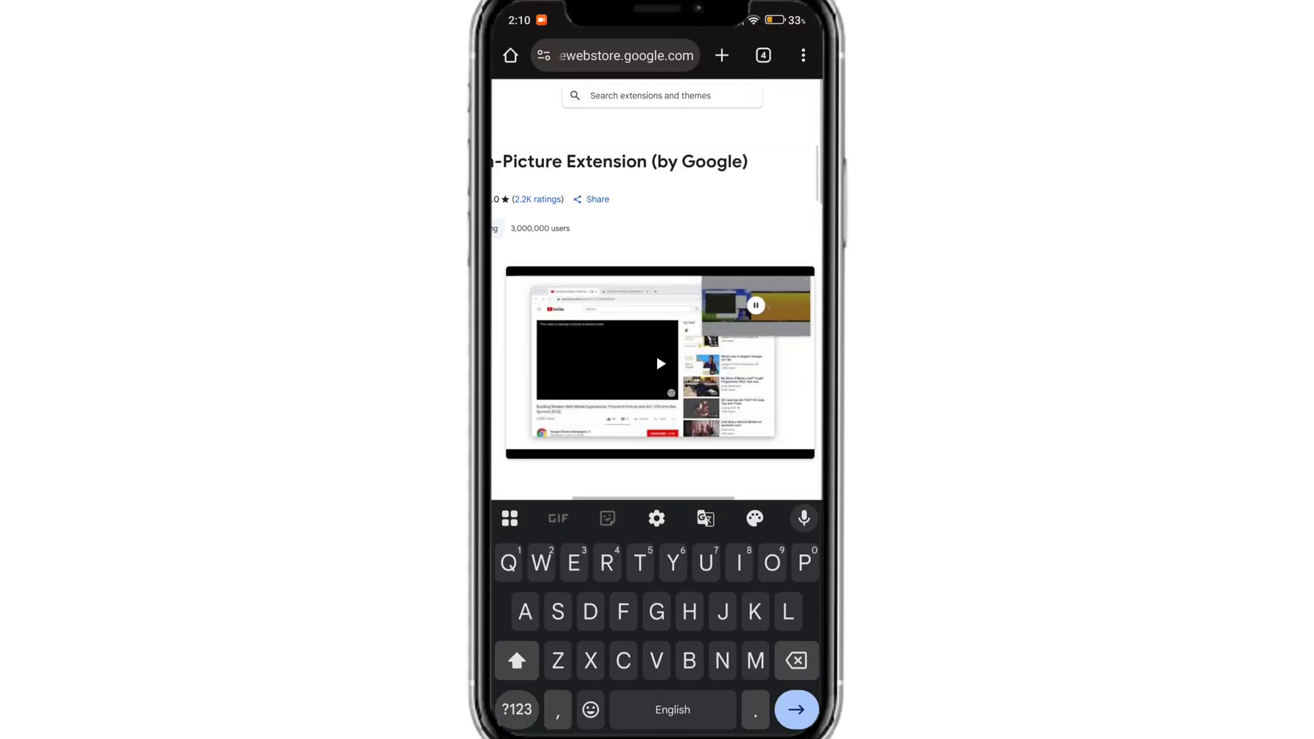
type("Adblock")
left_click(662, 154)
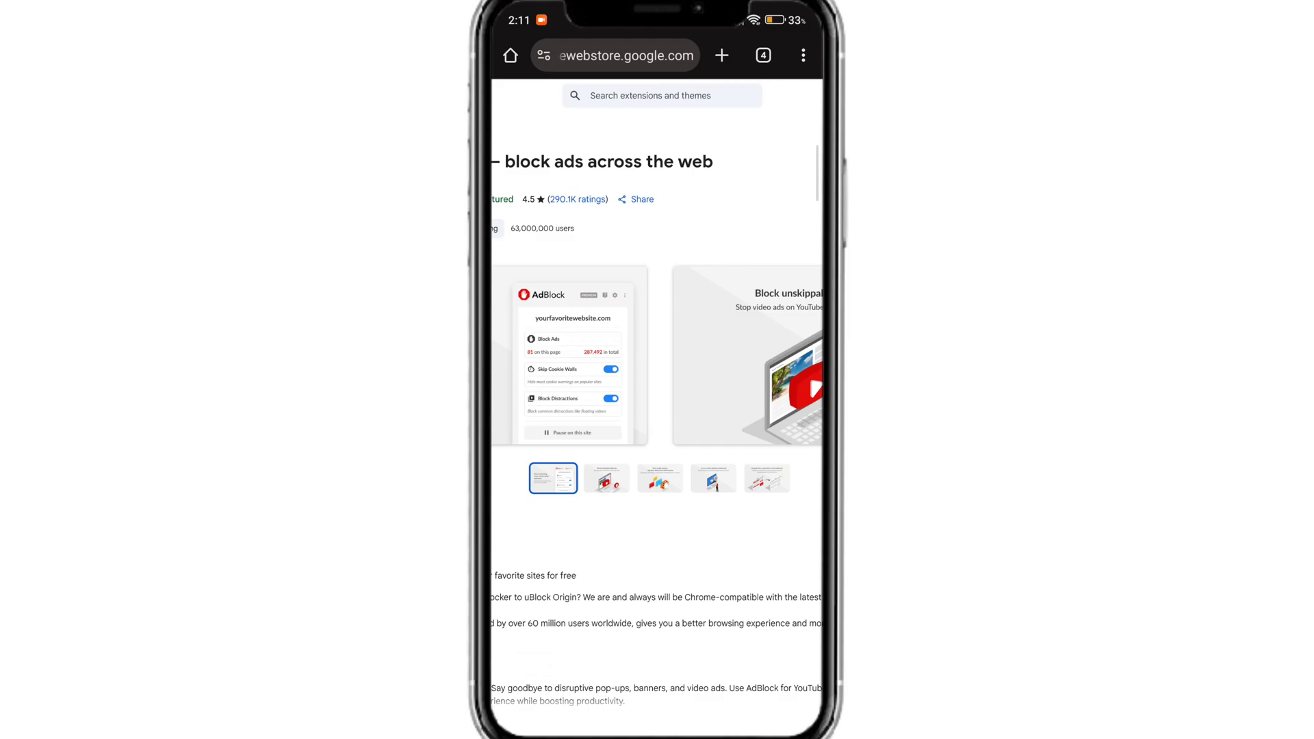
scroll(658, 360, "right", 3)
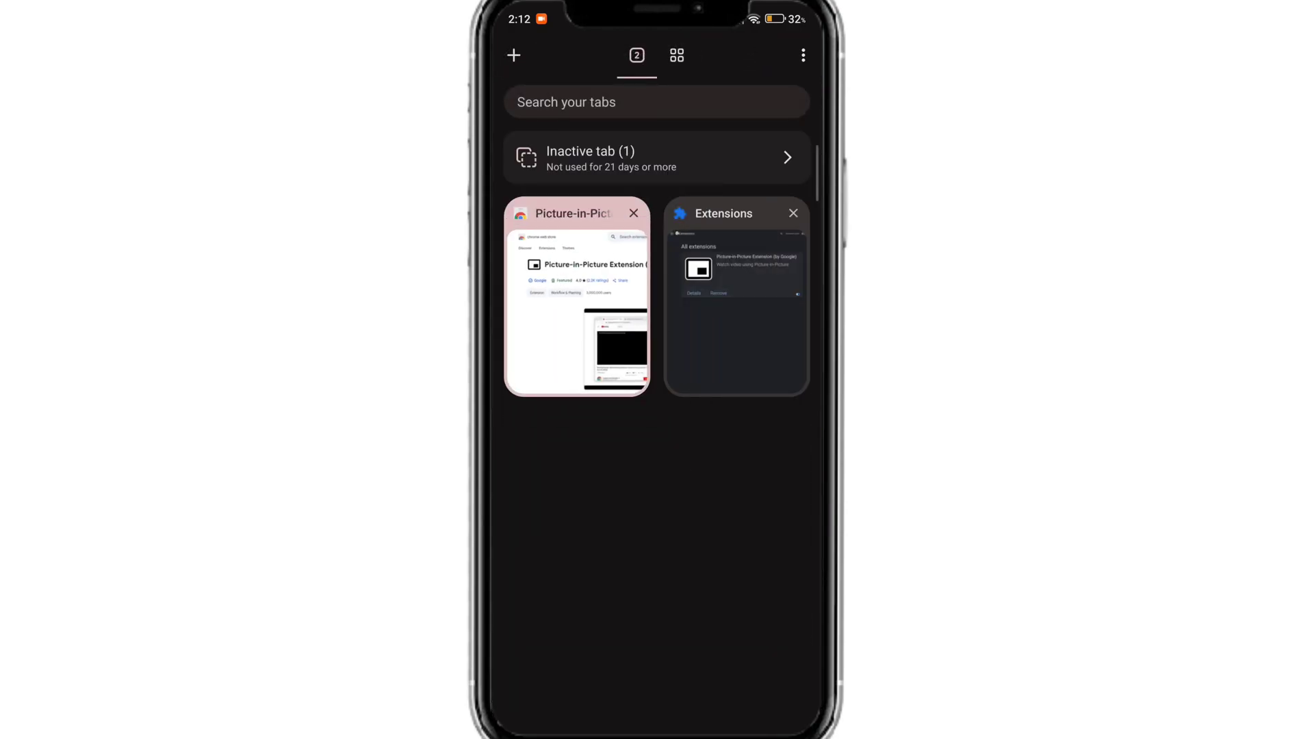
- From the Picture-in-Picture tab, search 'Ad', add AdBlock, and view the Extensions page
left_click(637, 337)
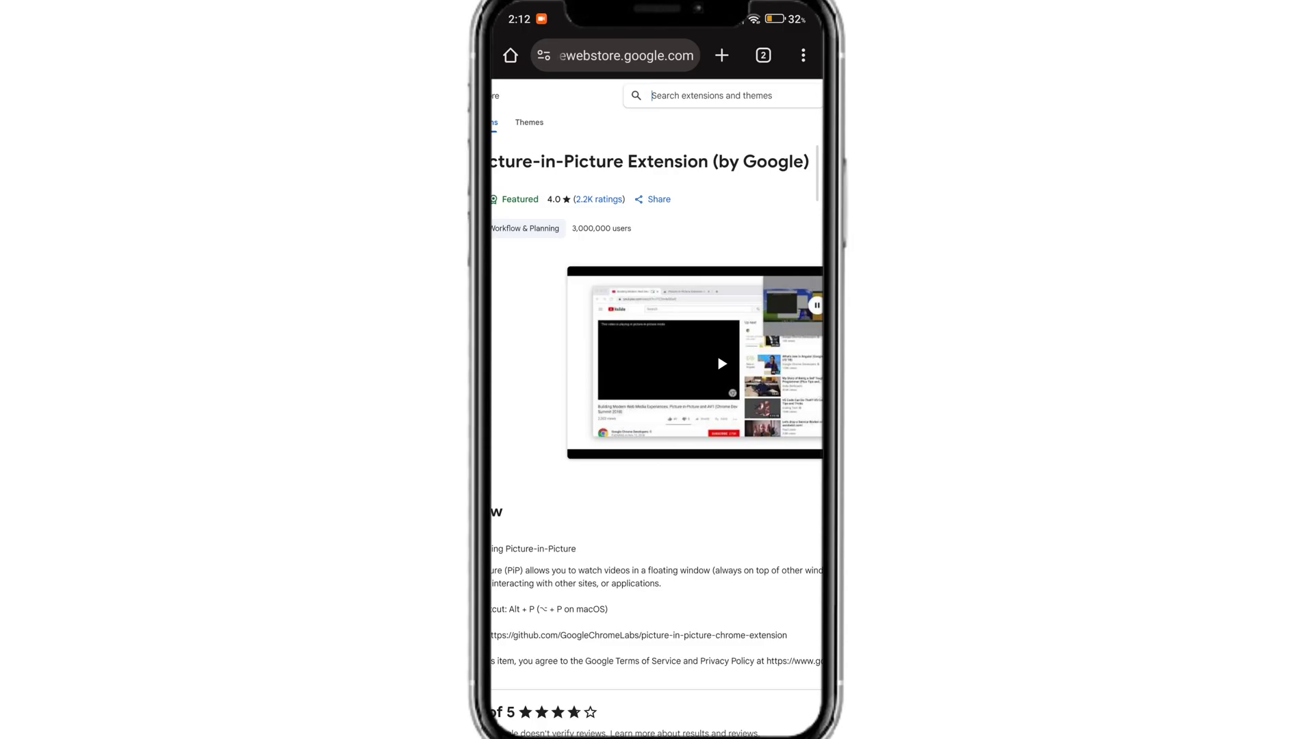
left_click(711, 94)
type("Ad")
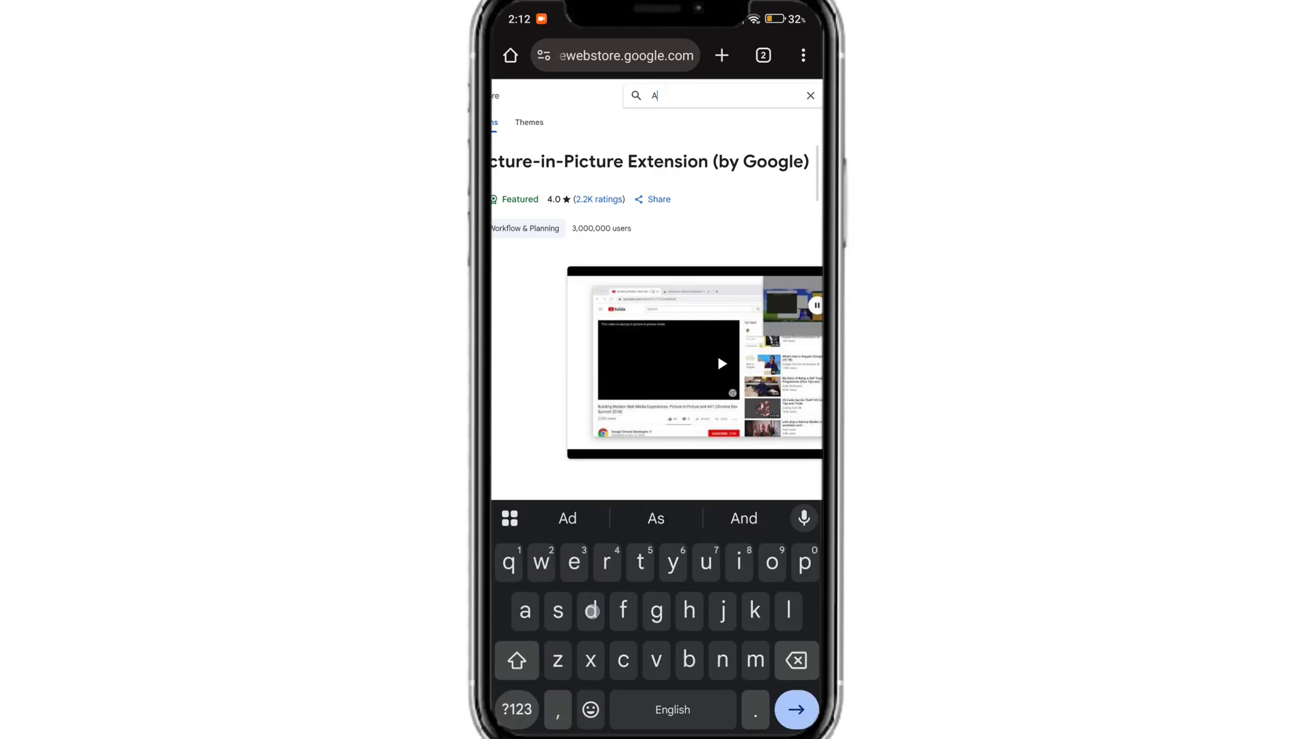
left_click(719, 155)
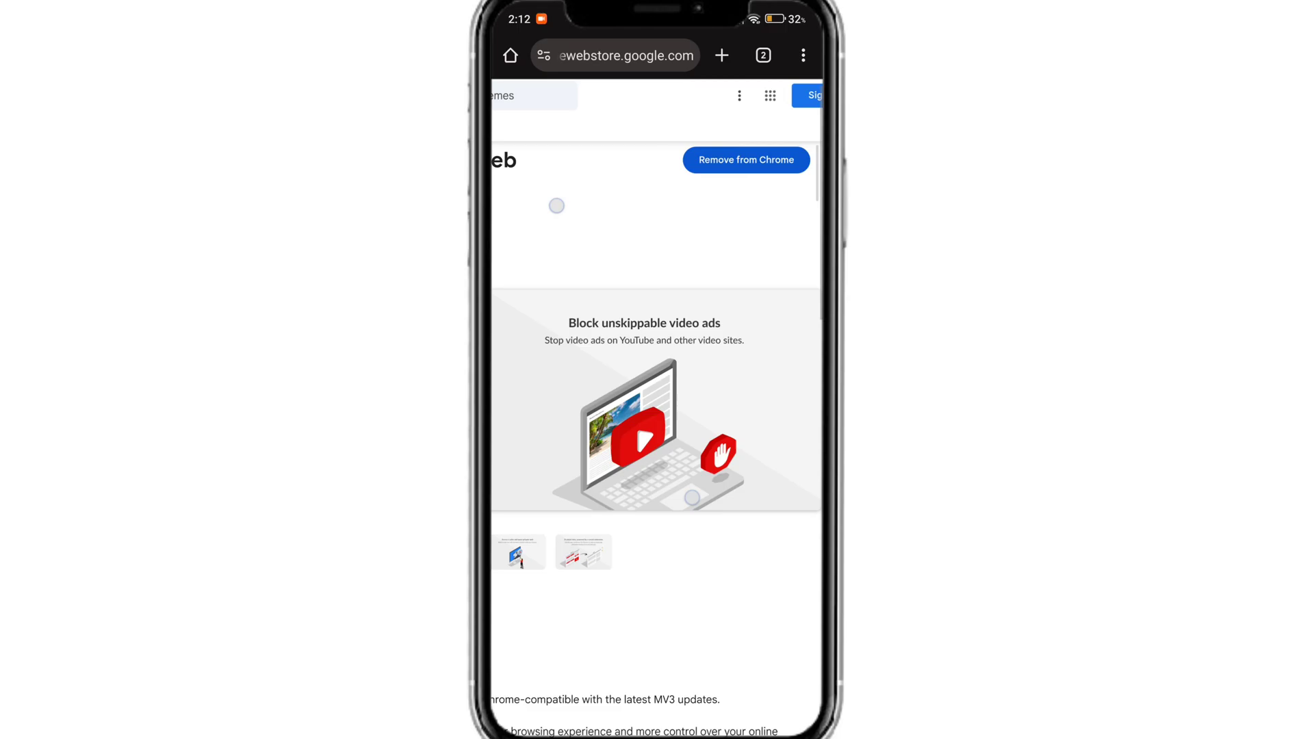
left_click(803, 56)
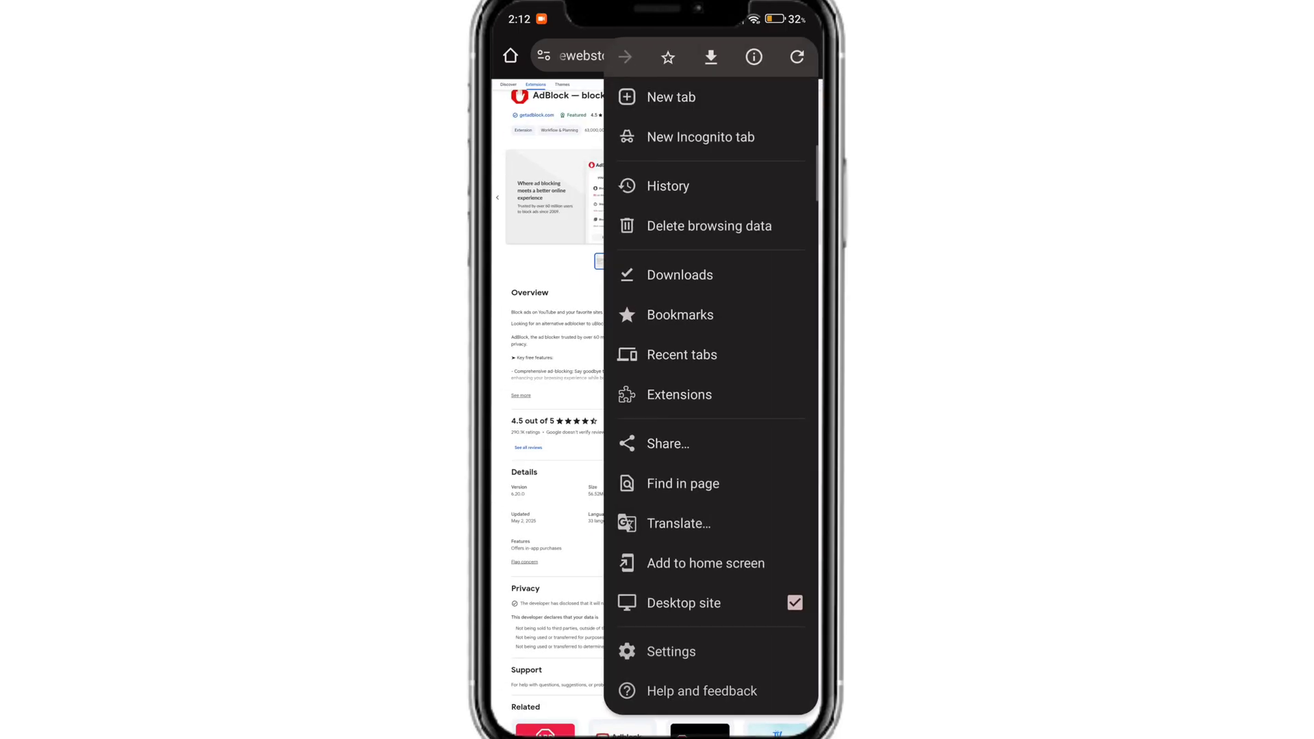
left_click(679, 394)
- Relaunch the browser, switch to the AdBlock store tab, and zoom into its header
key("super")
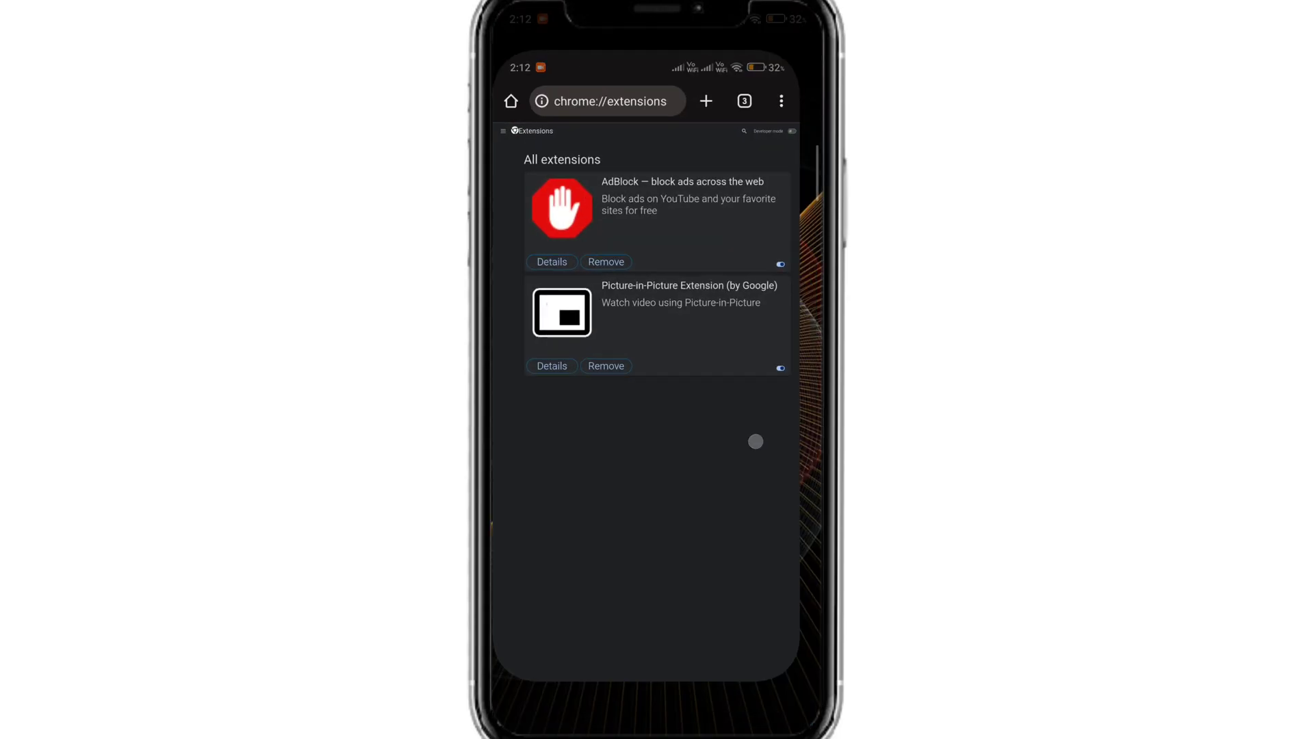
left_click(540, 327)
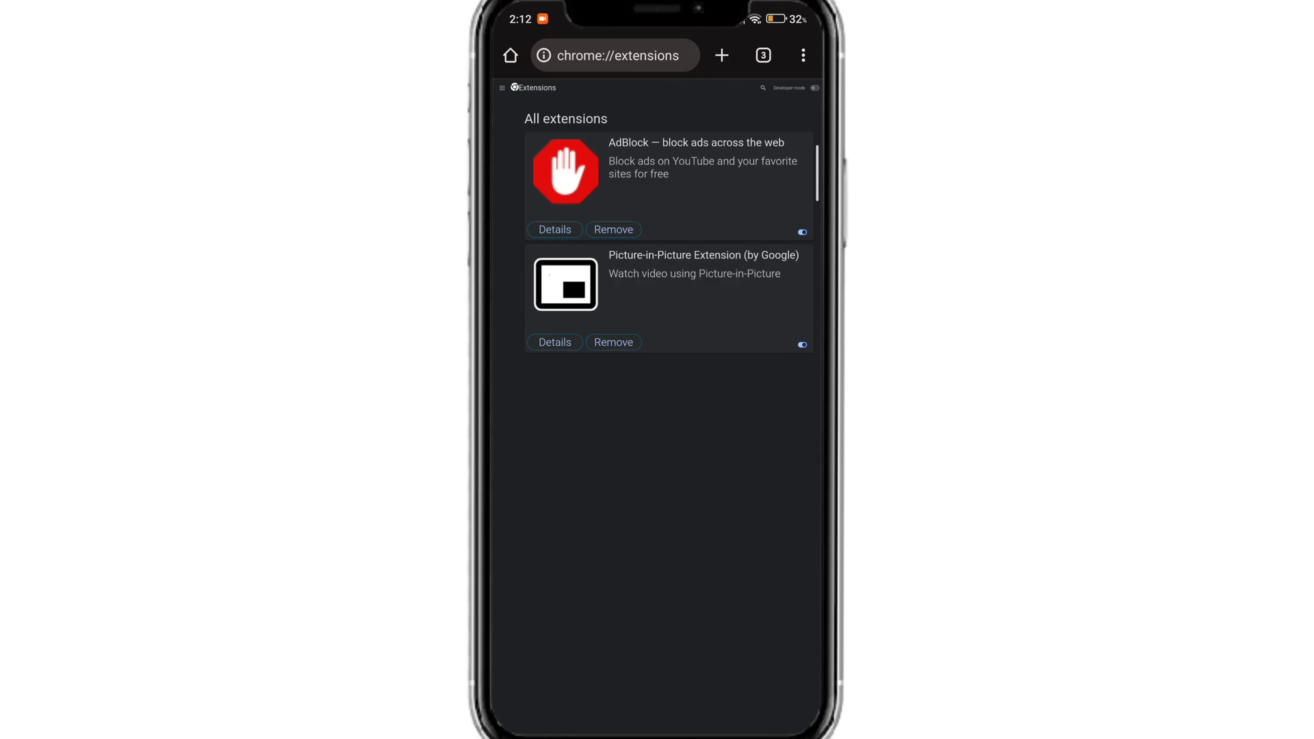
left_click(763, 55)
left_click(571, 299)
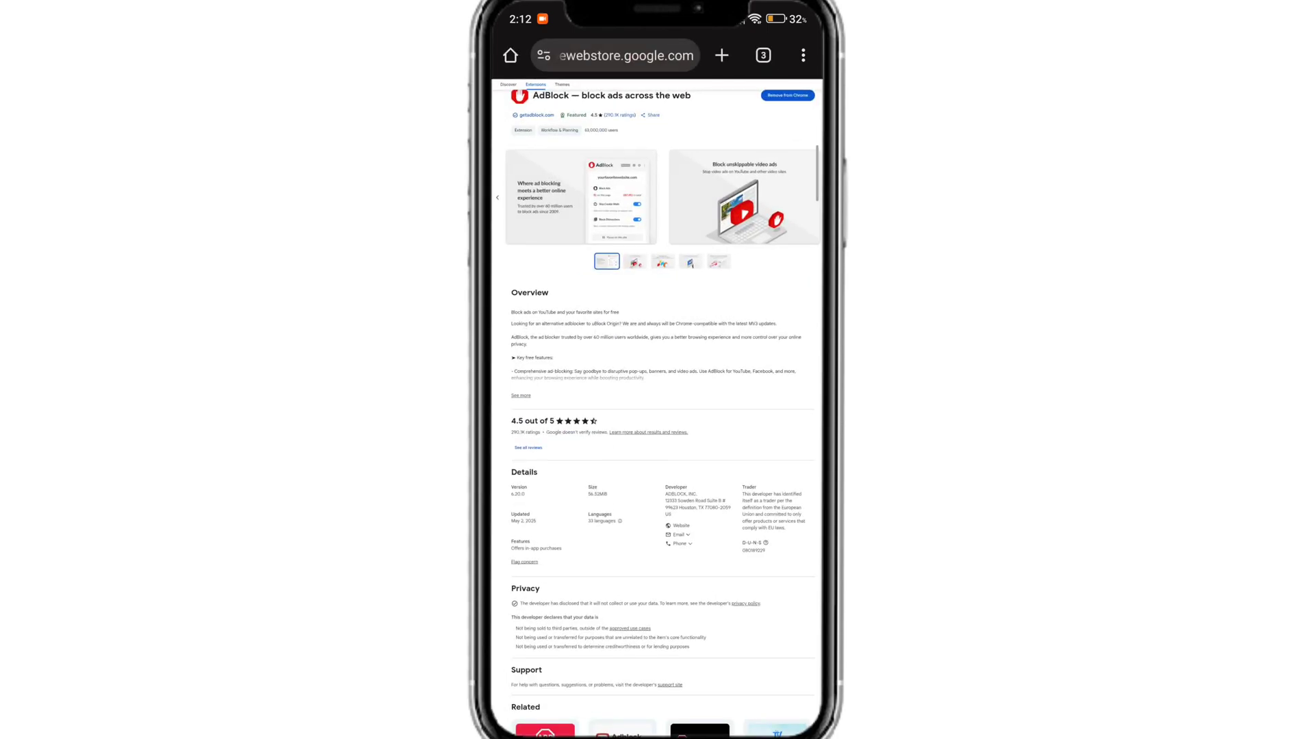
scroll(658, 370, "up", 1)
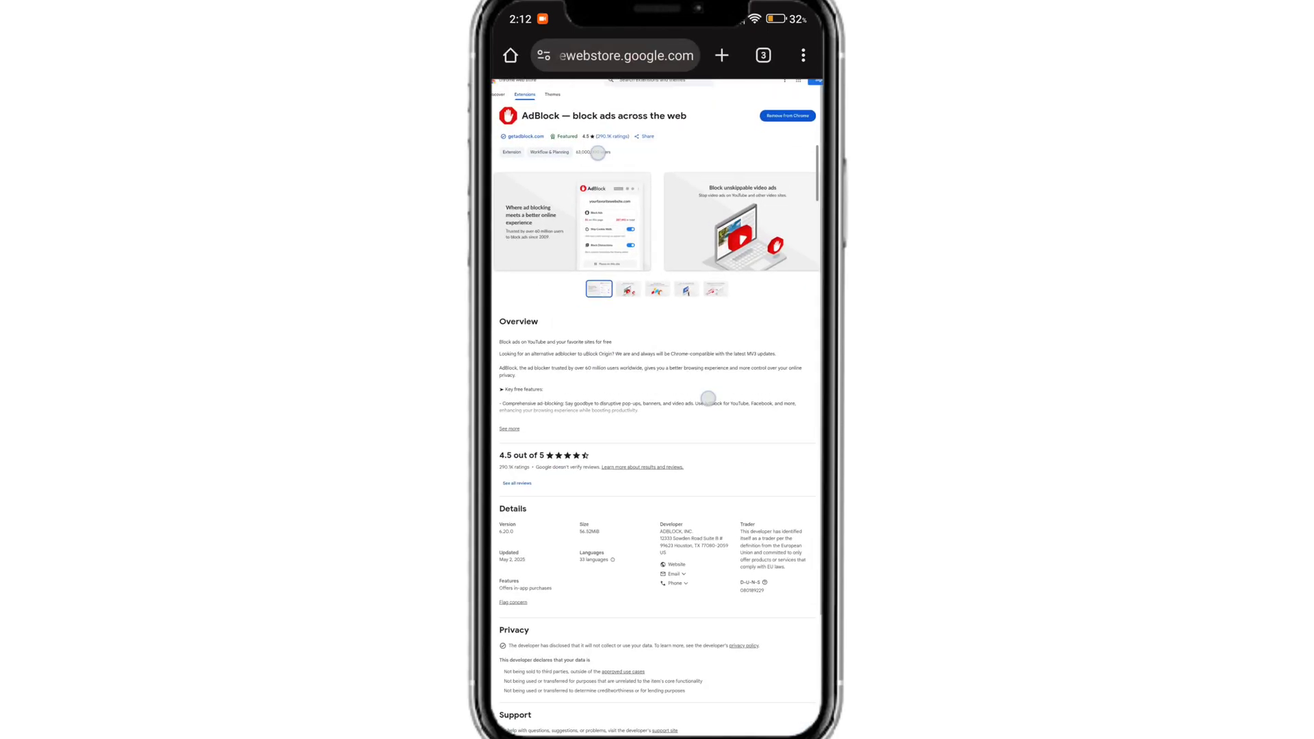
double_click(576, 257)
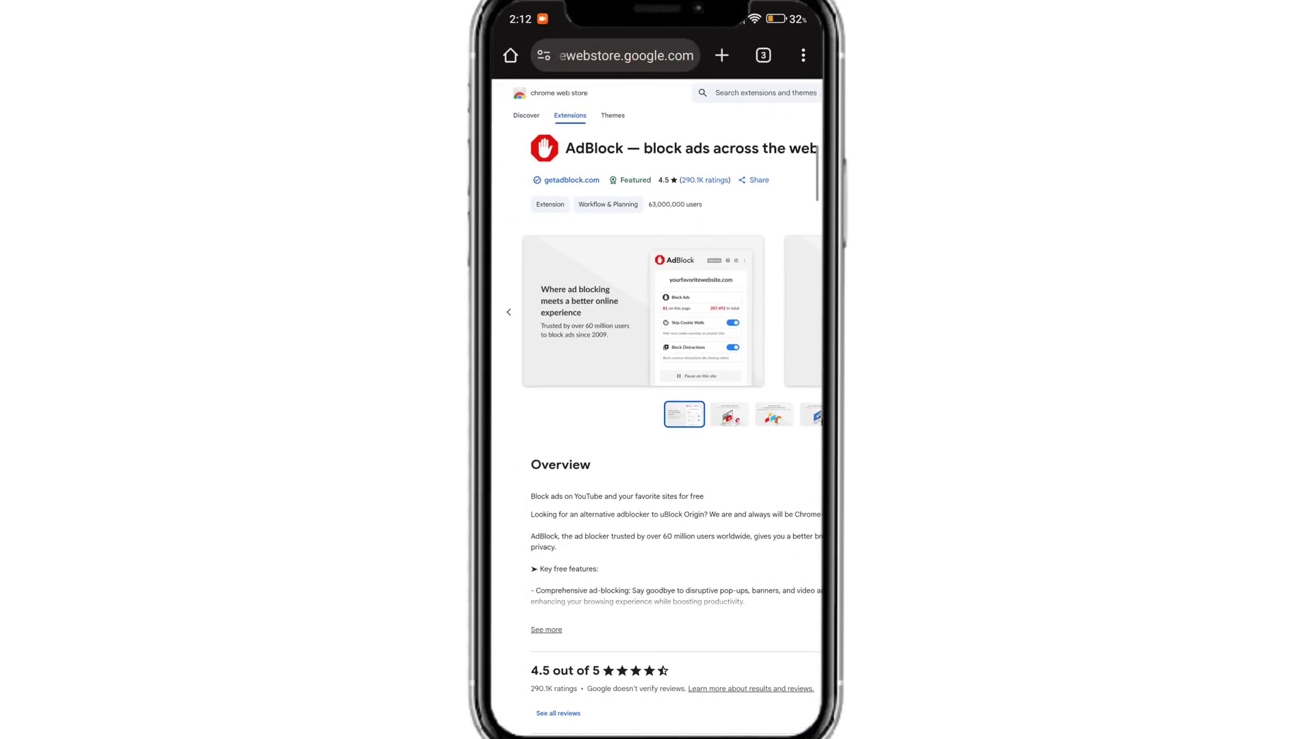